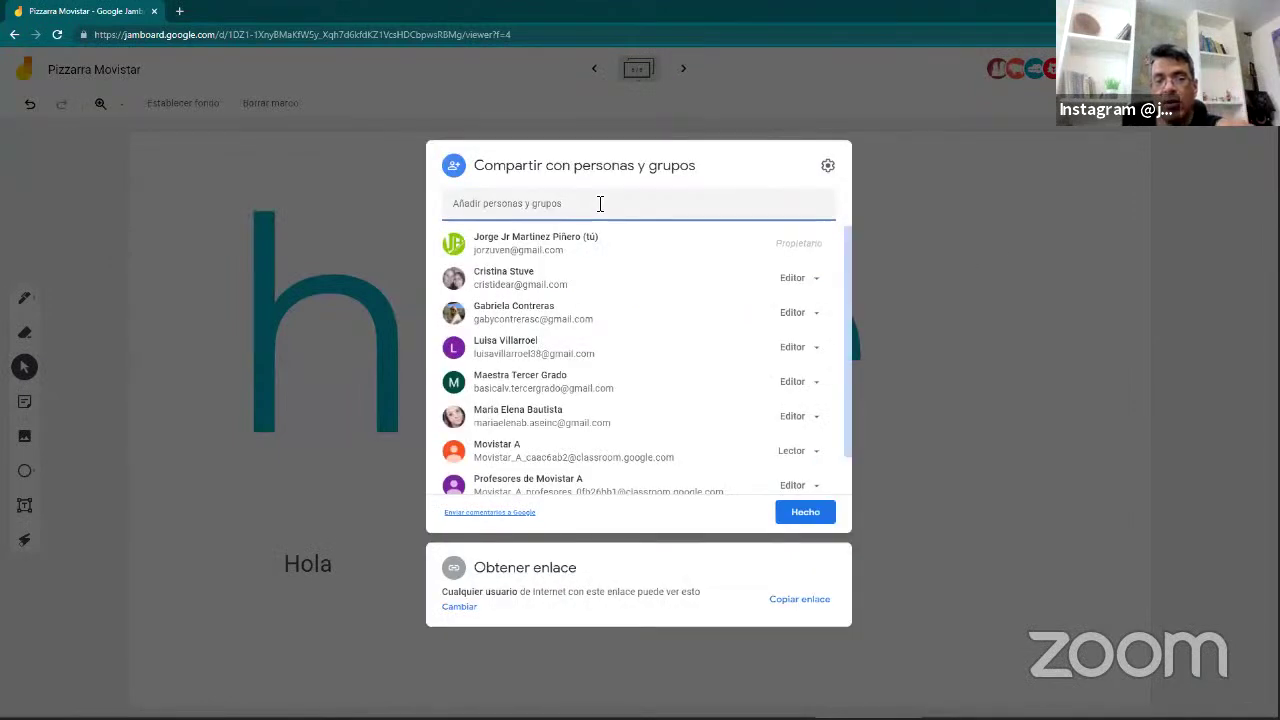
Show the suggested contacts for adding people to the jam, and close the sharing dialog without adding anyone
left_click(600, 203)
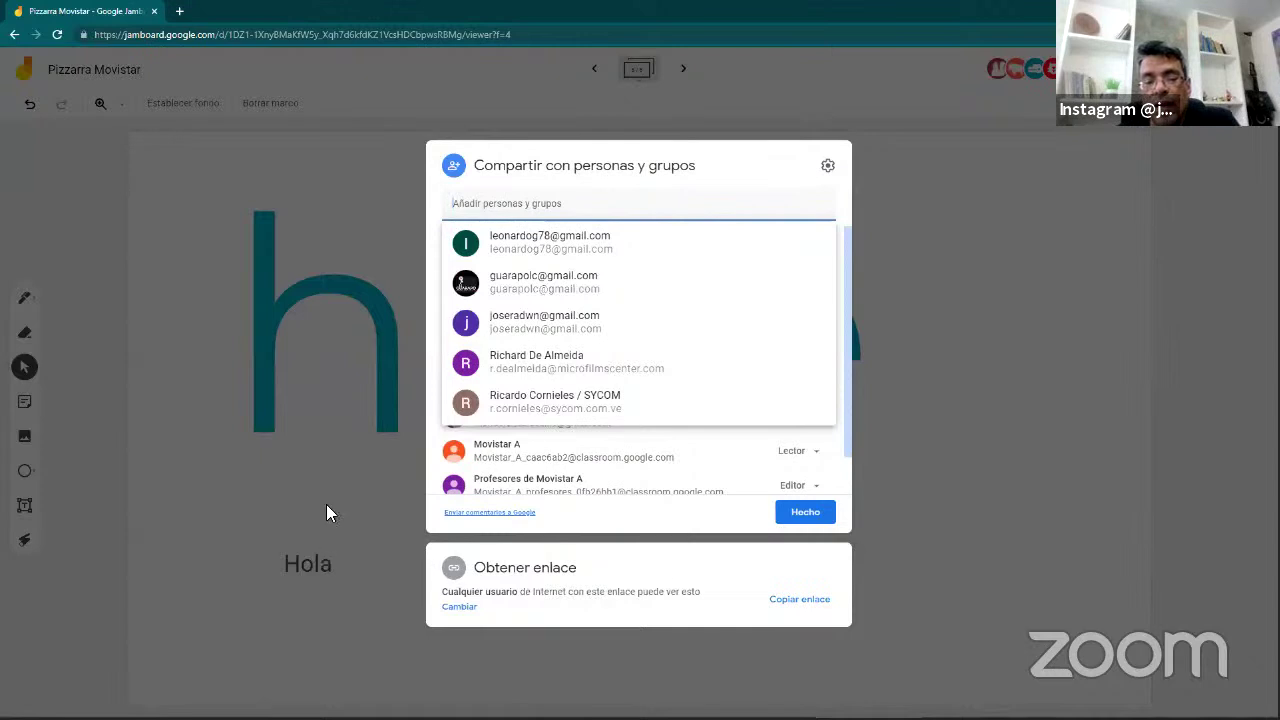
left_click(322, 437)
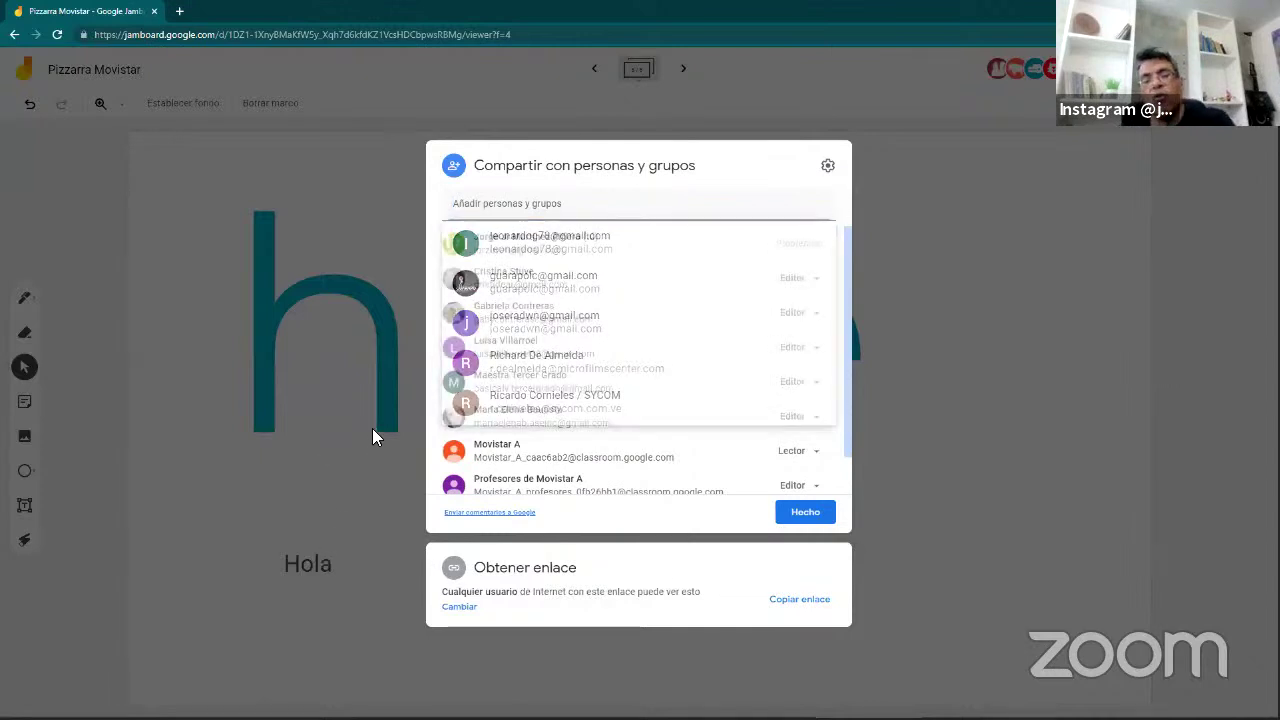
left_click(372, 428)
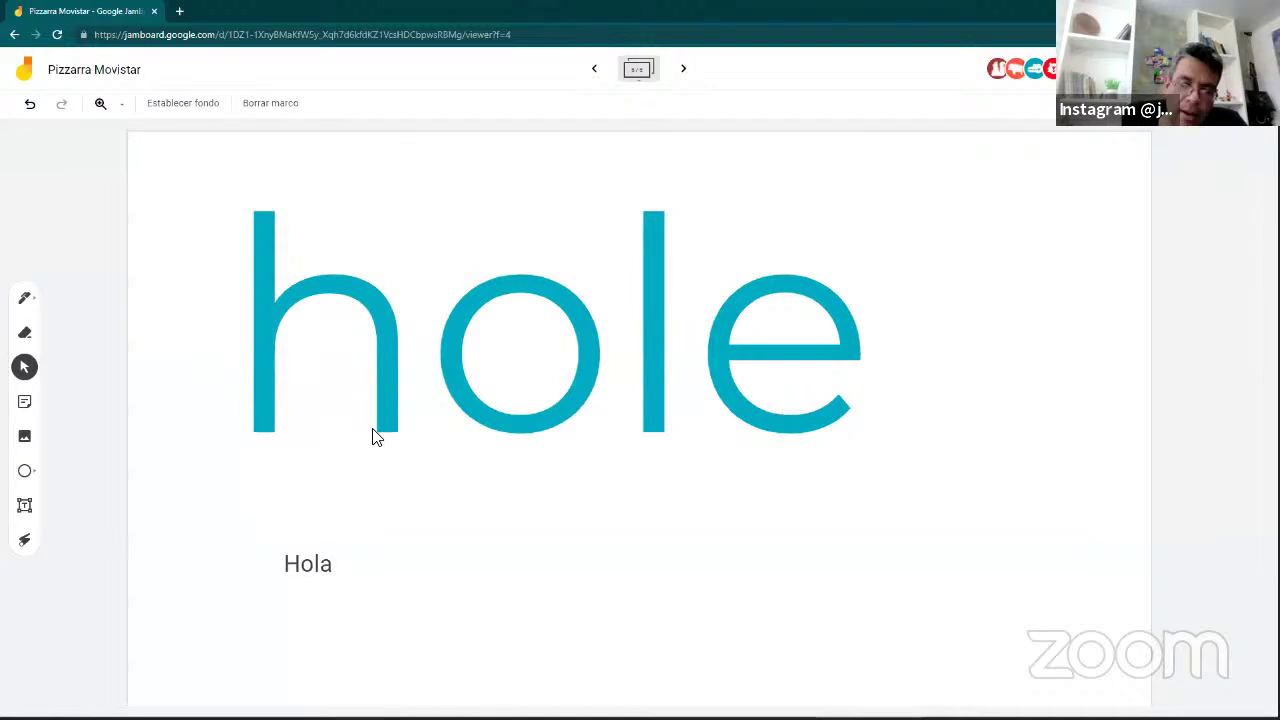
Open the Fundación Telefónica Movistar Venezuela channel on YouTube in a new browser tab
left_click(180, 12)
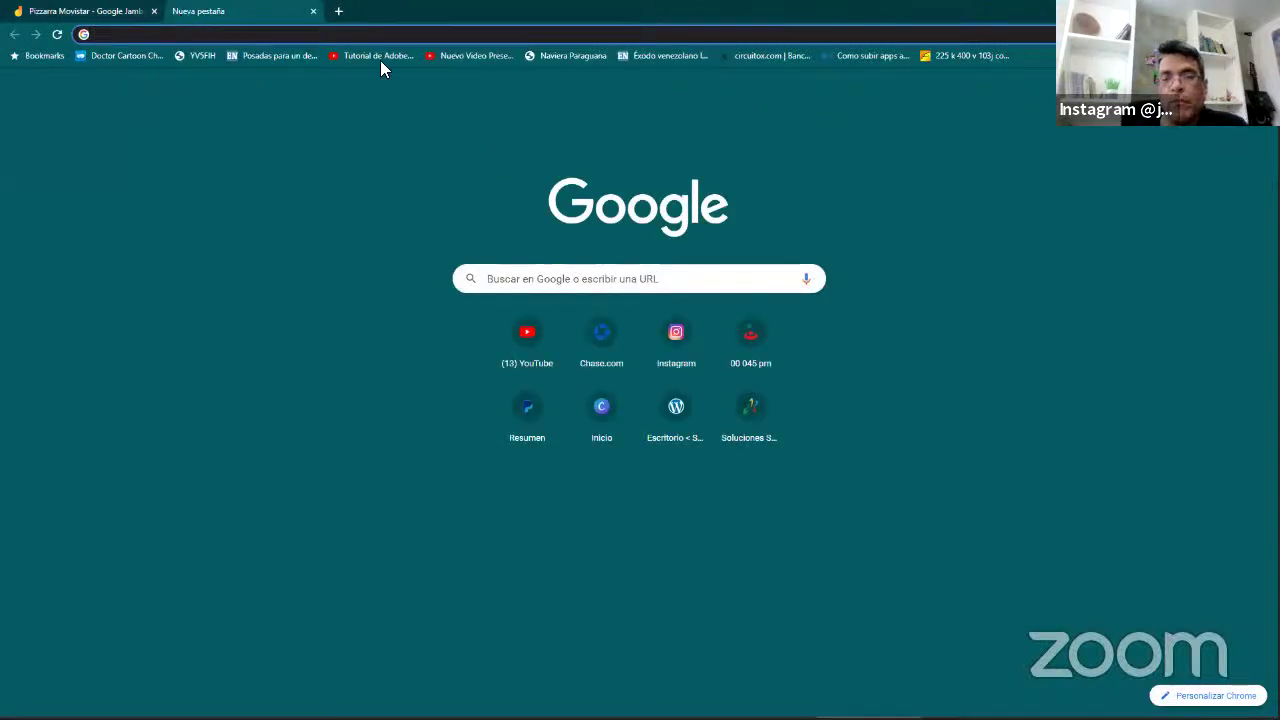
type("y")
key("Return")
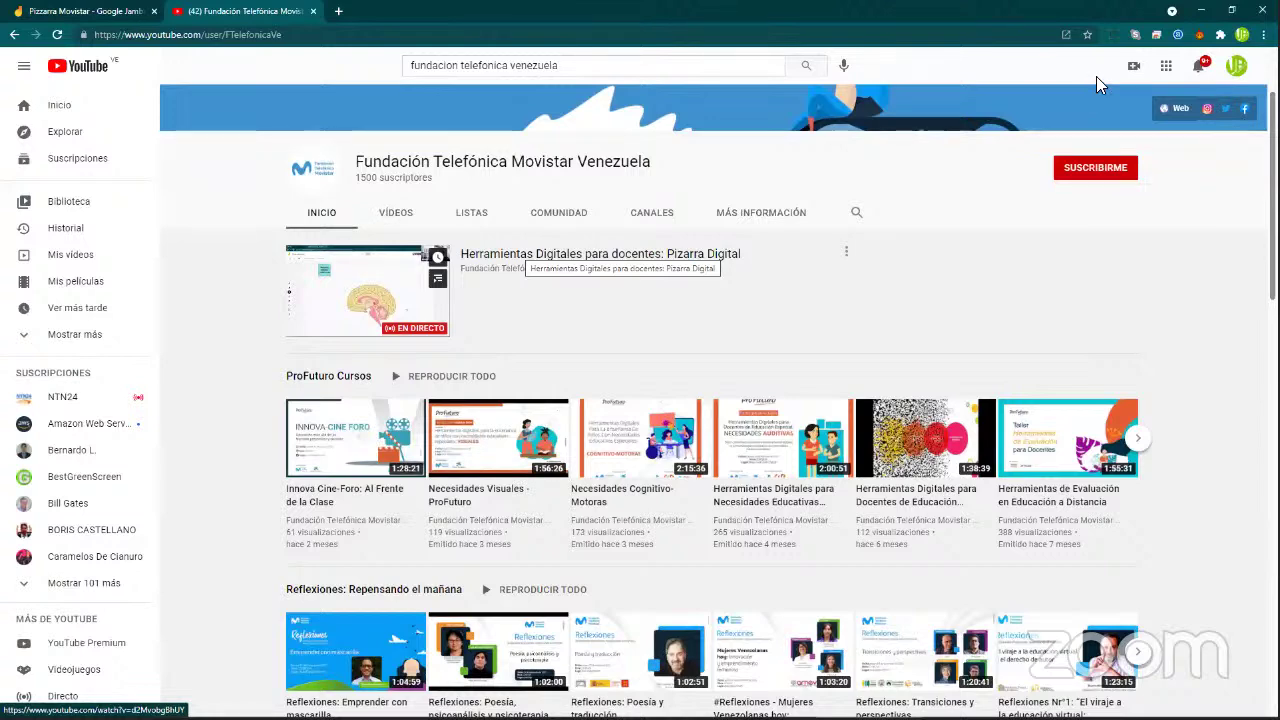
Return to the Pizzarra Movistar jam and check its user sharing settings for editors, readers and commenters
key("ctrl+shift+Tab")
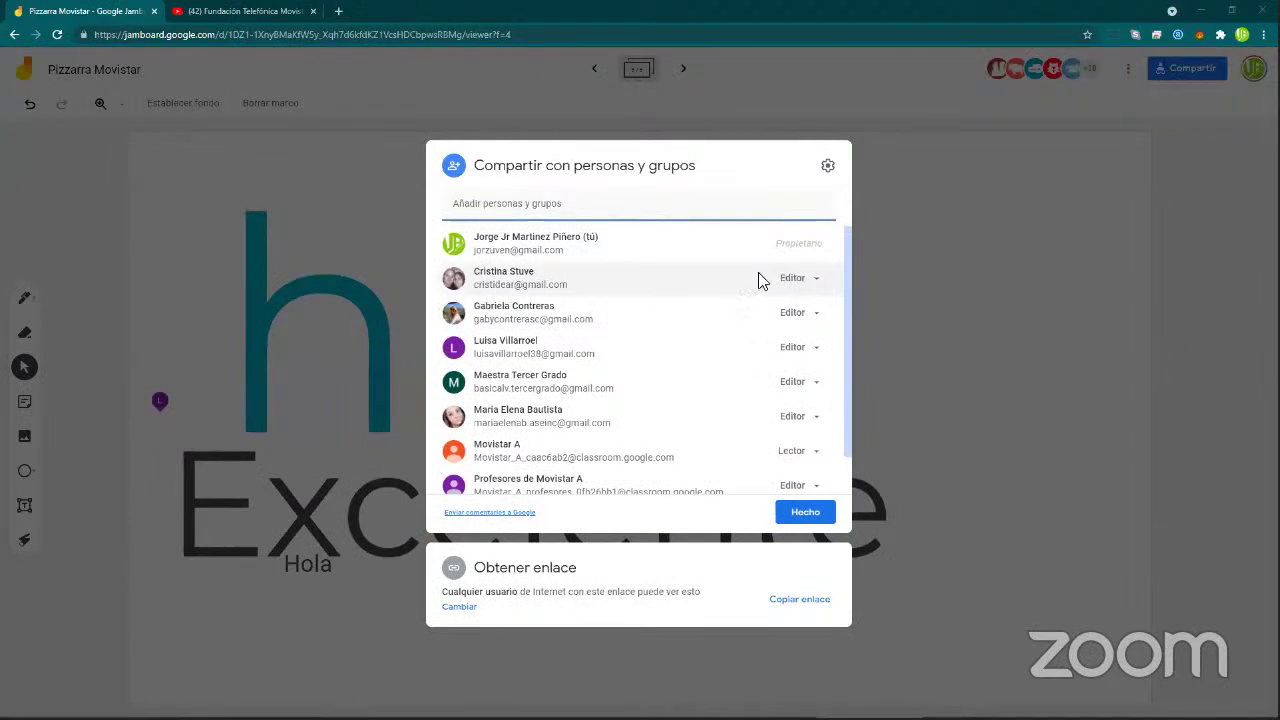
left_click(818, 284)
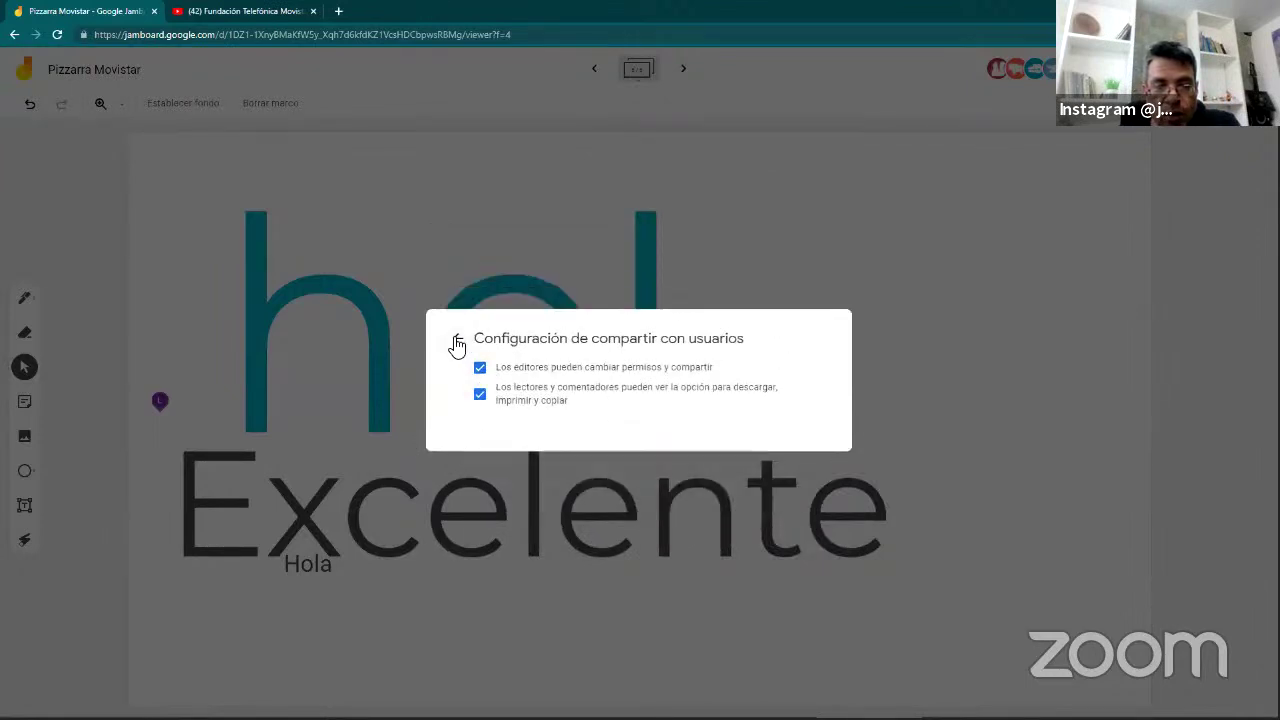
left_click(479, 366)
left_click(457, 338)
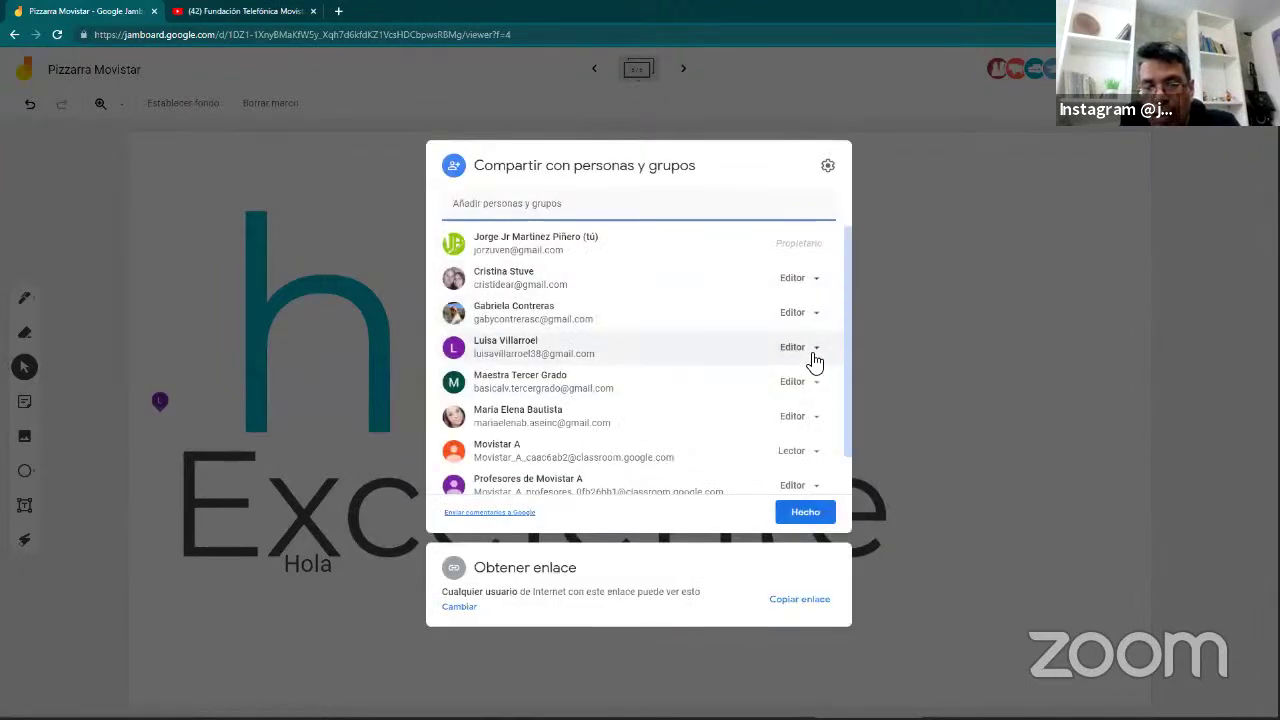
Review the role options for the Movistar A group and an individual editor, and close the sharing dialog without changes
scroll(846, 440, "down", 1)
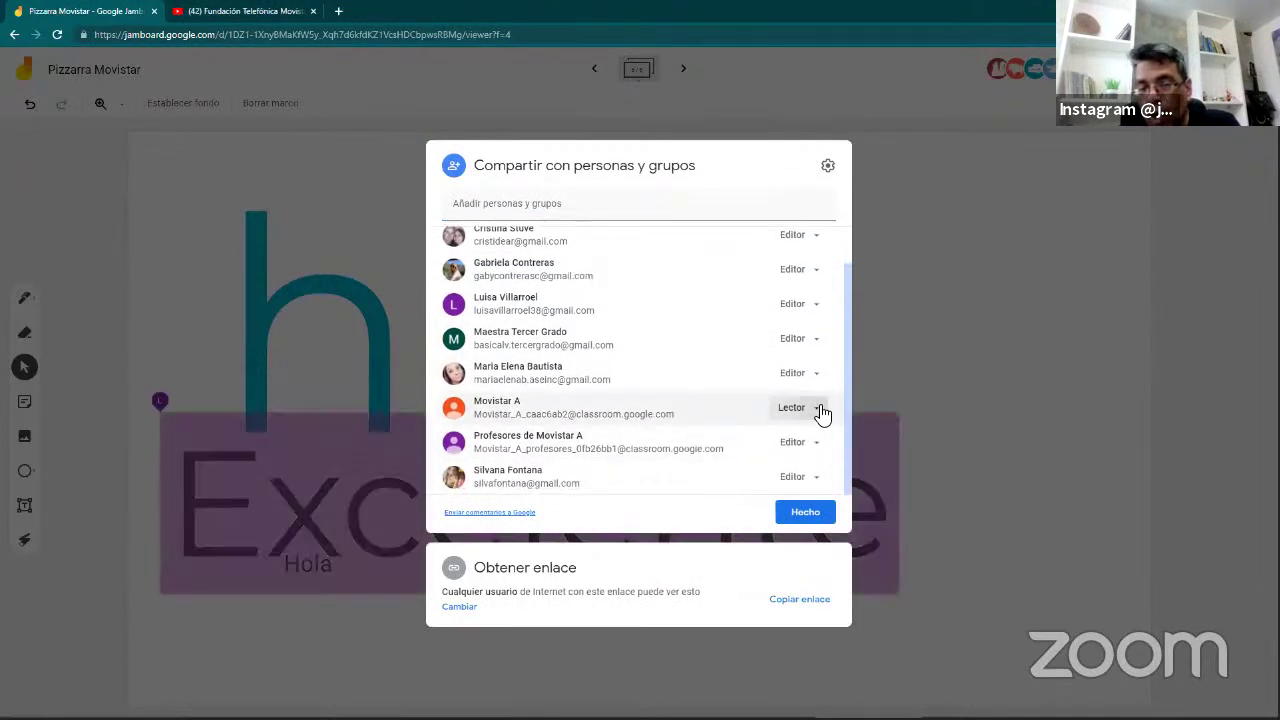
left_click(814, 408)
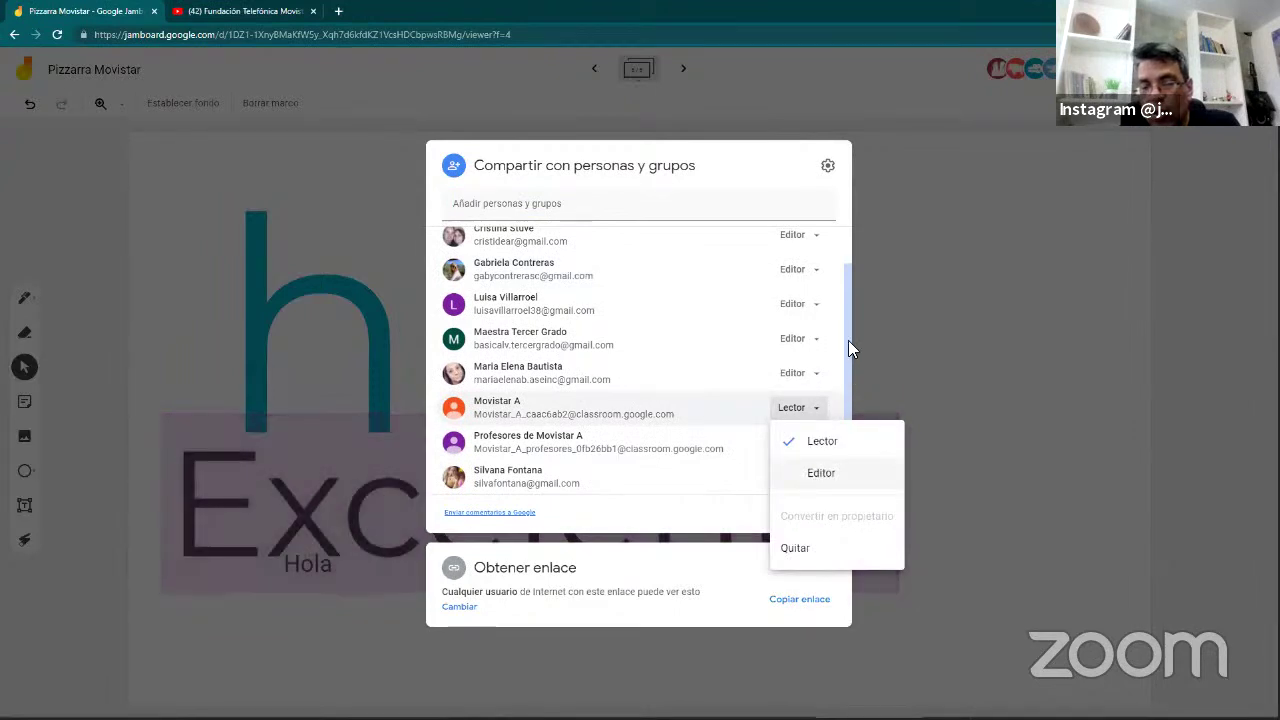
scroll(835, 335, "up", 1)
left_click(818, 322)
left_click(800, 313)
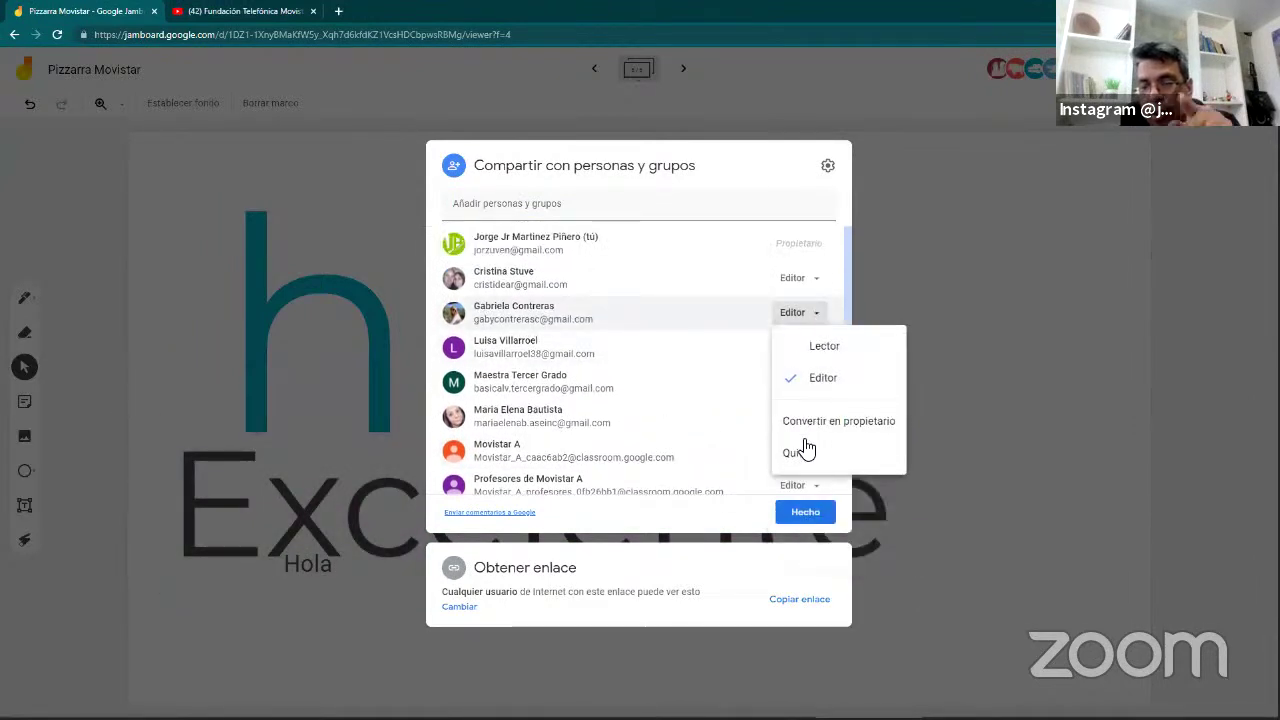
left_click(763, 165)
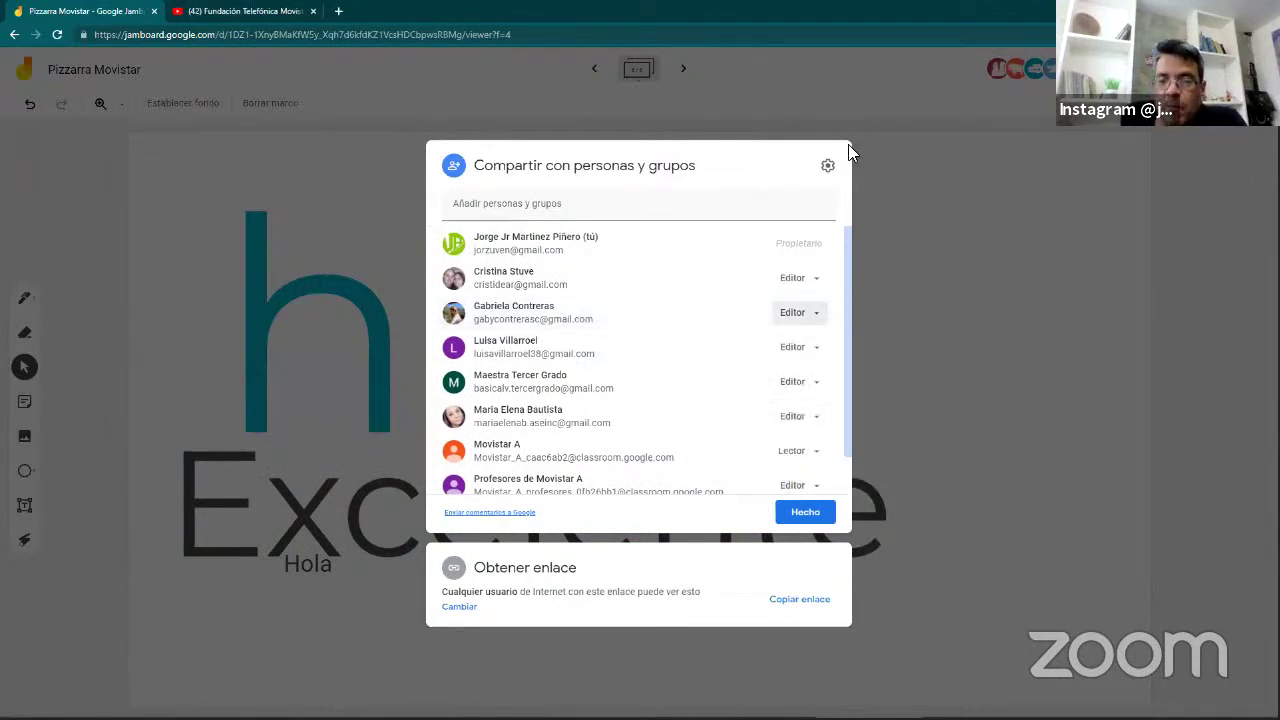
key("Escape")
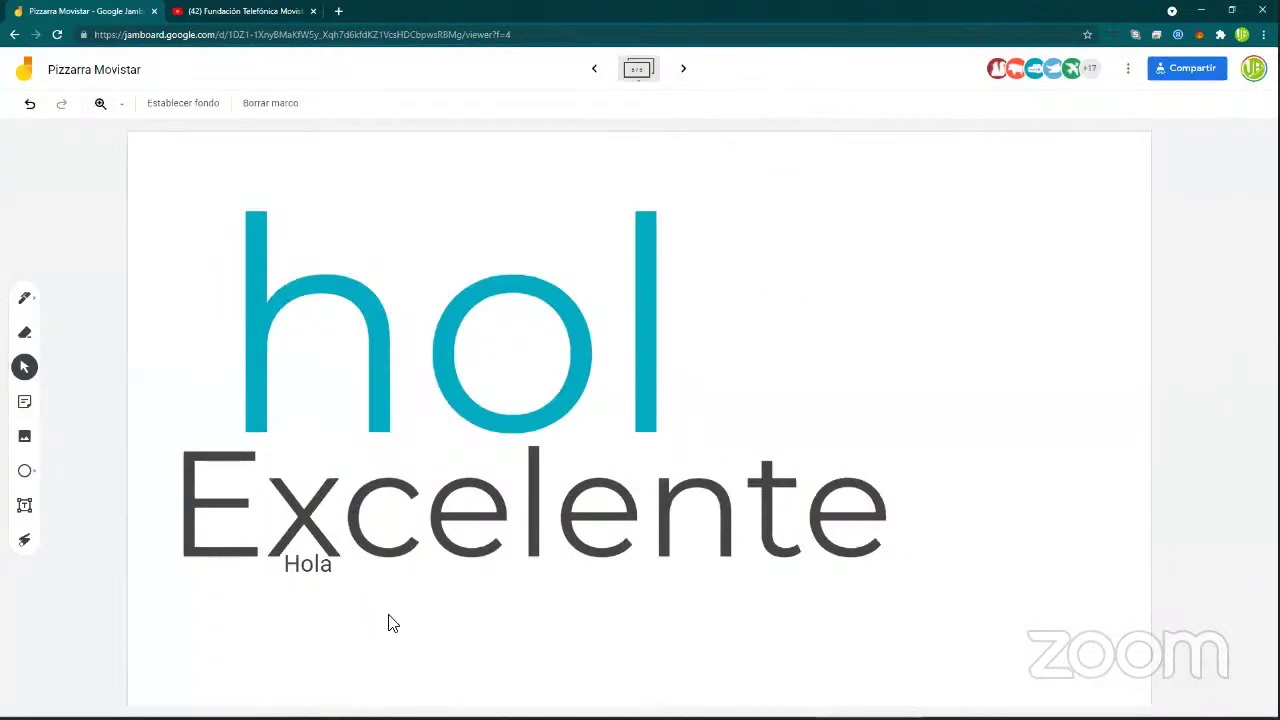
View the uploaded videos of the Fundación Telefónica Movistar Venezuela channel on YouTube, and return to the jam
key("ctrl+Tab")
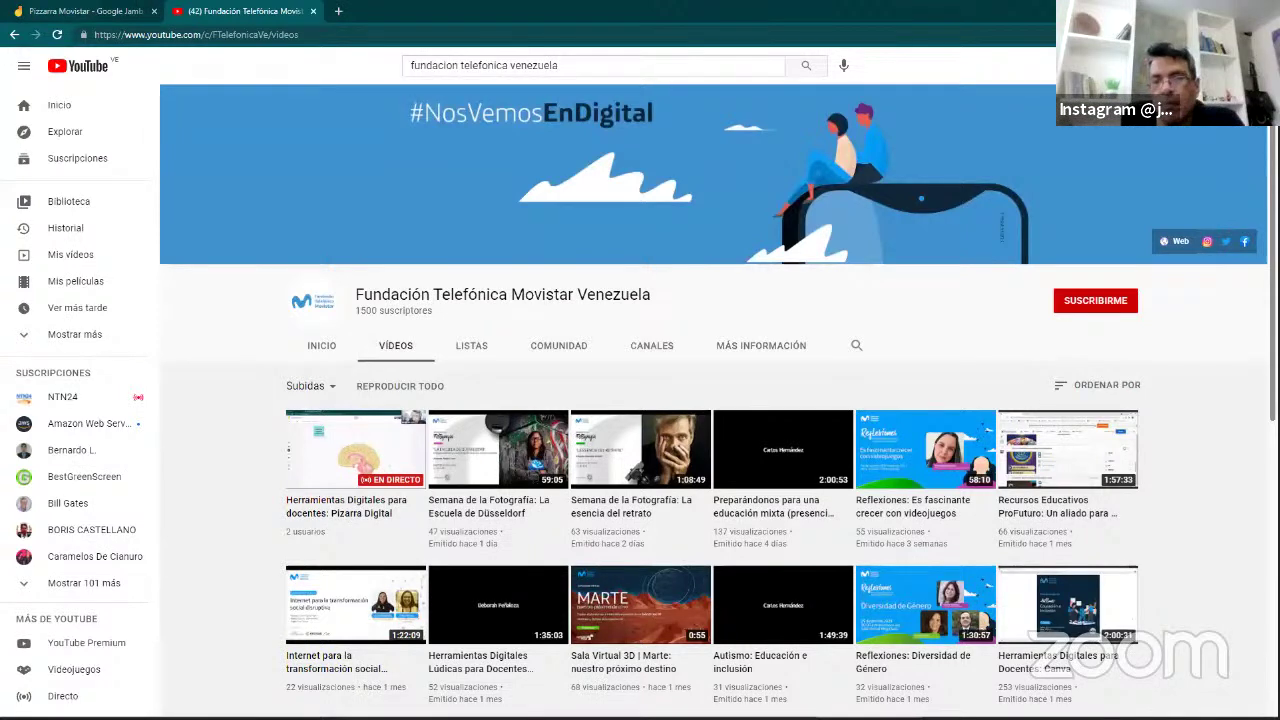
key("ctrl+shift+Tab")
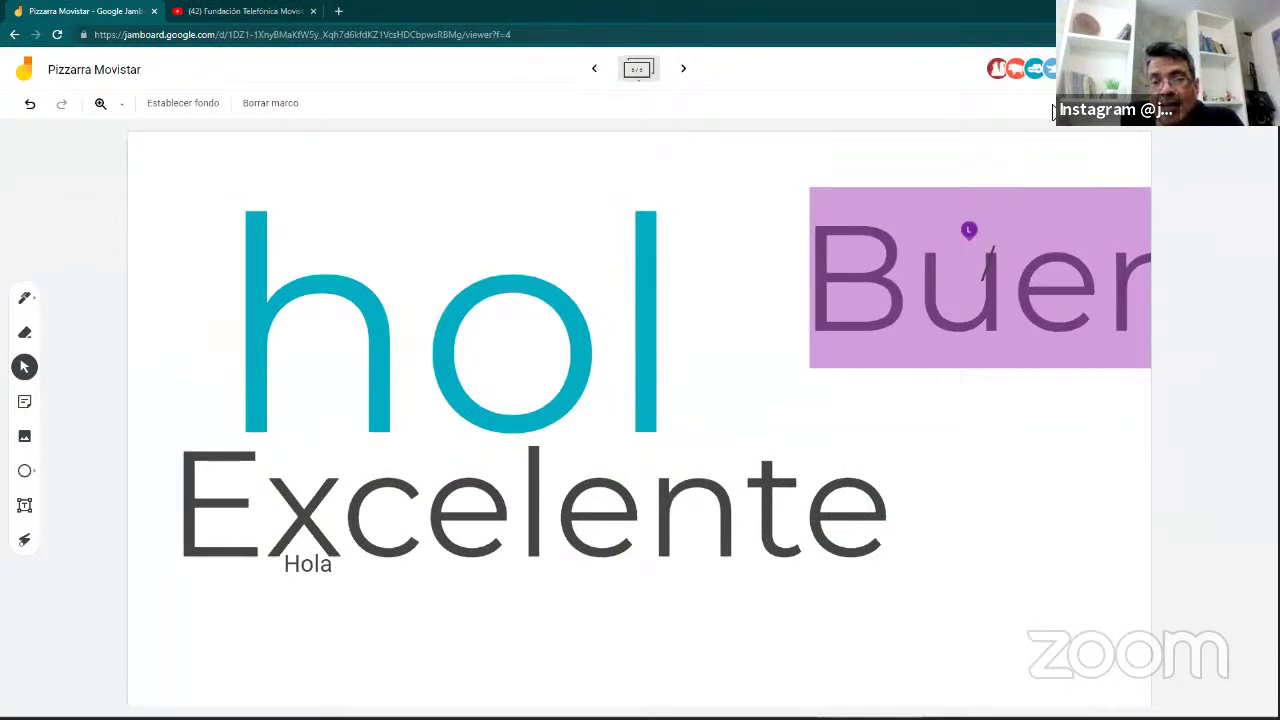
Copy the jam's sharing link from its sharing dialog
left_click(1095, 69)
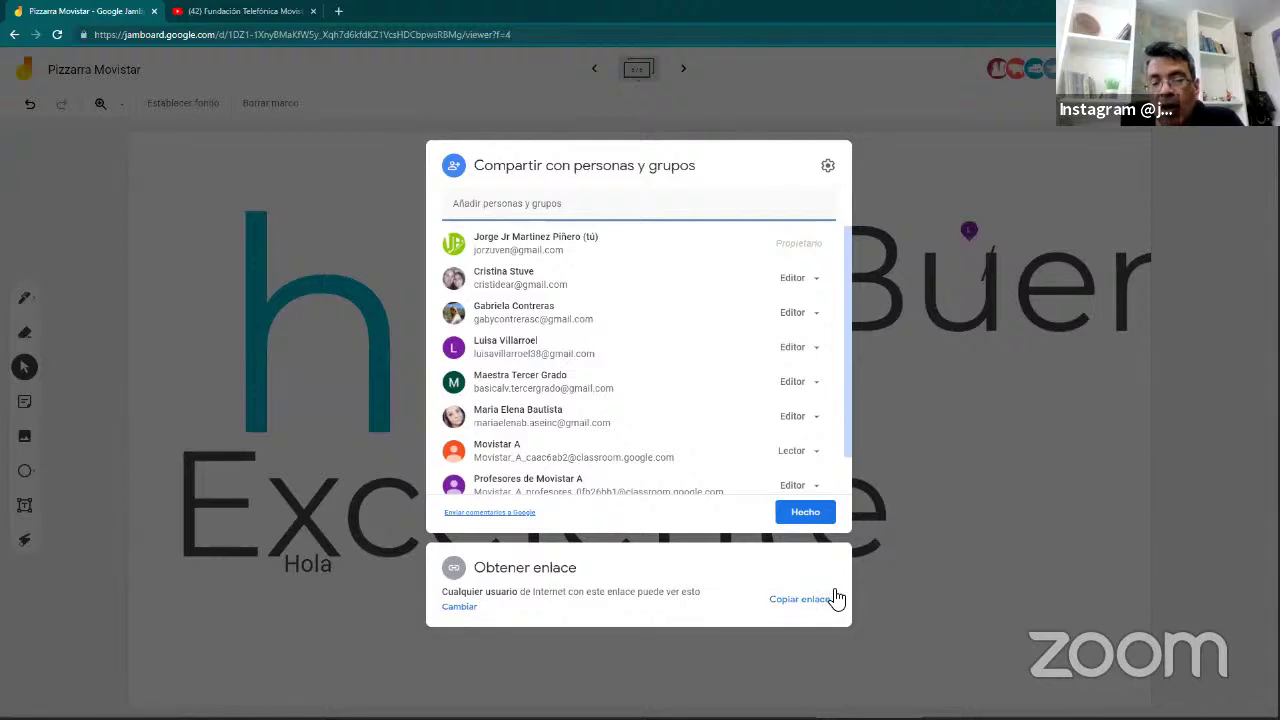
left_click(803, 601)
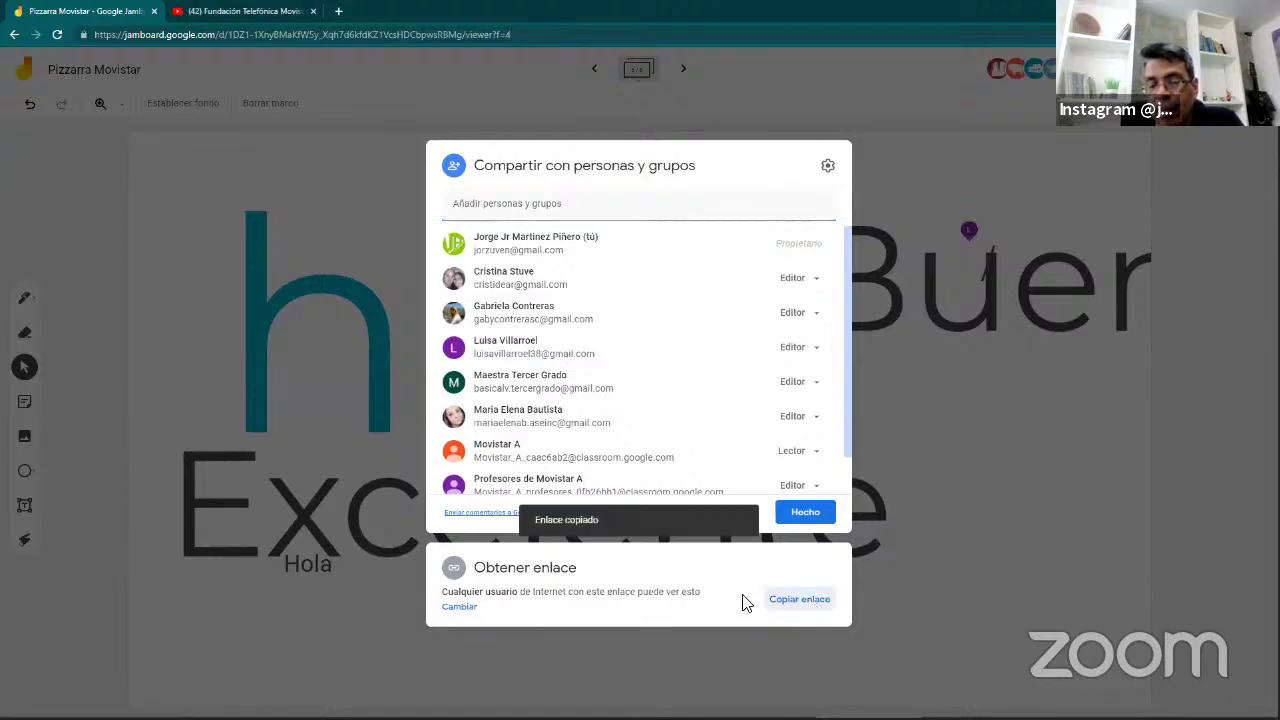
Change the jam's general link access to Restringido
left_click(459, 606)
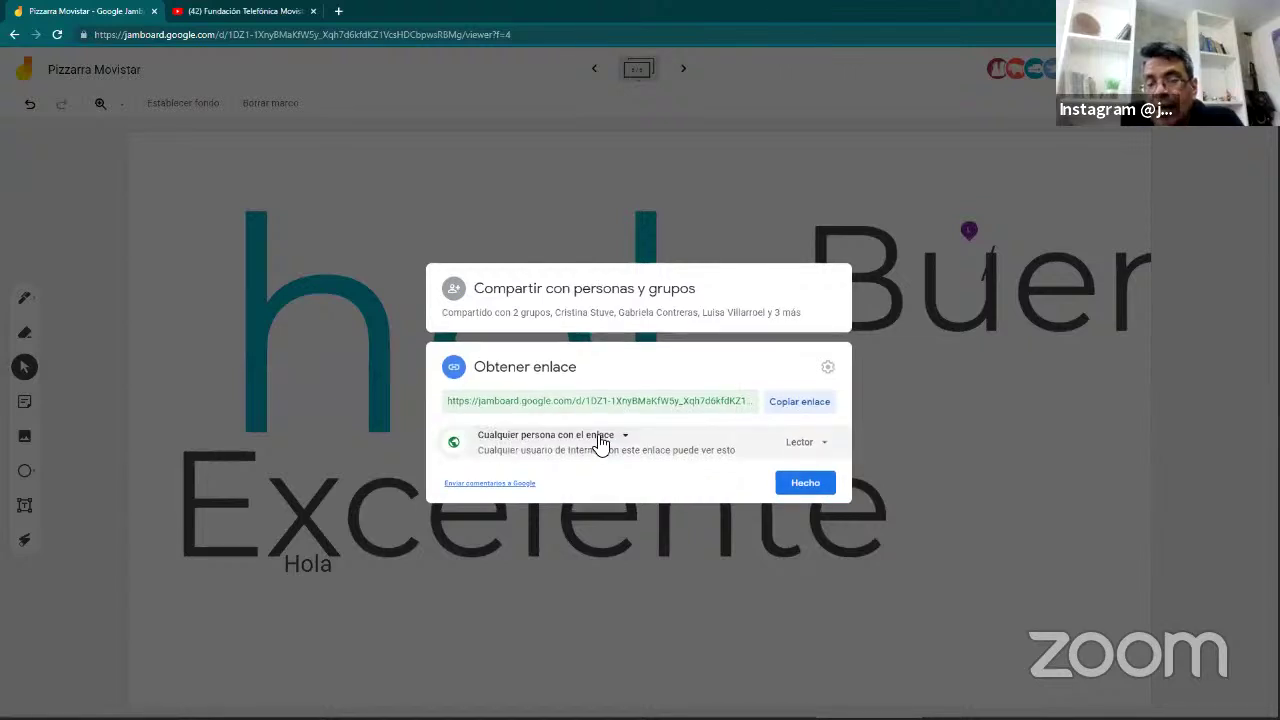
left_click(600, 442)
left_click(549, 469)
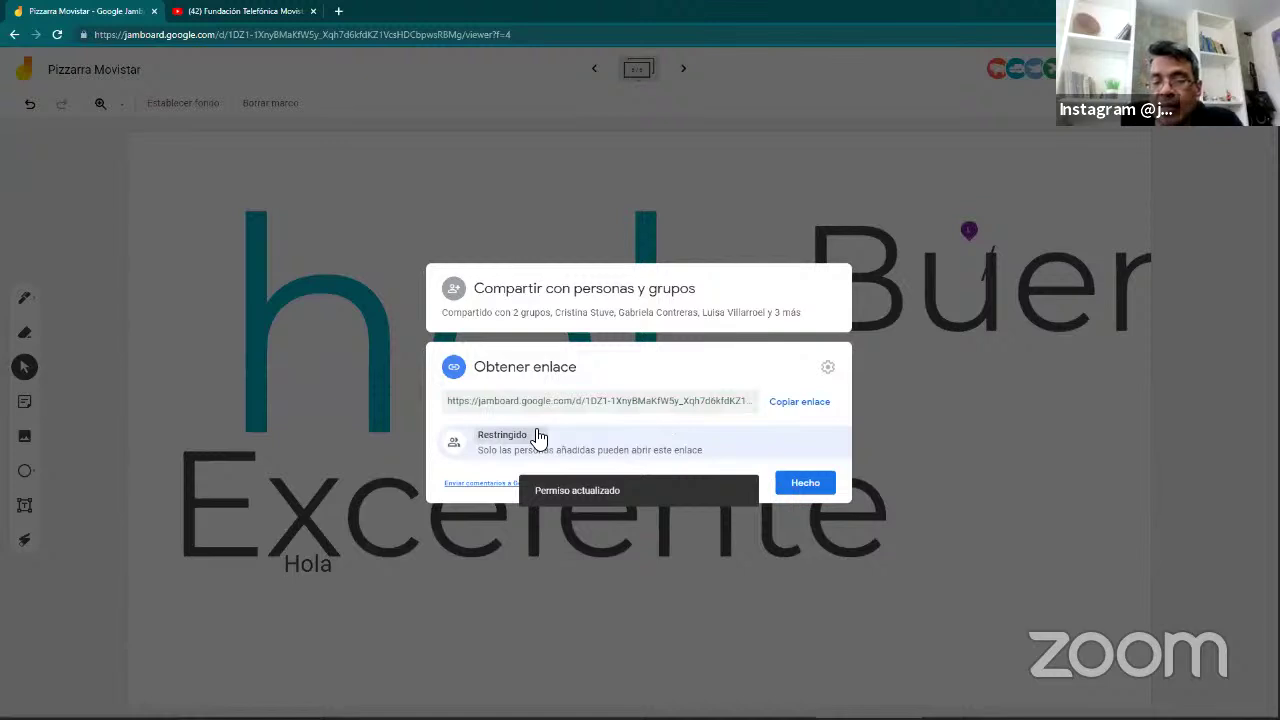
Set the link access to Cualquier persona con el enlace and copy the jam's link, closing the sharing dialog
left_click(538, 437)
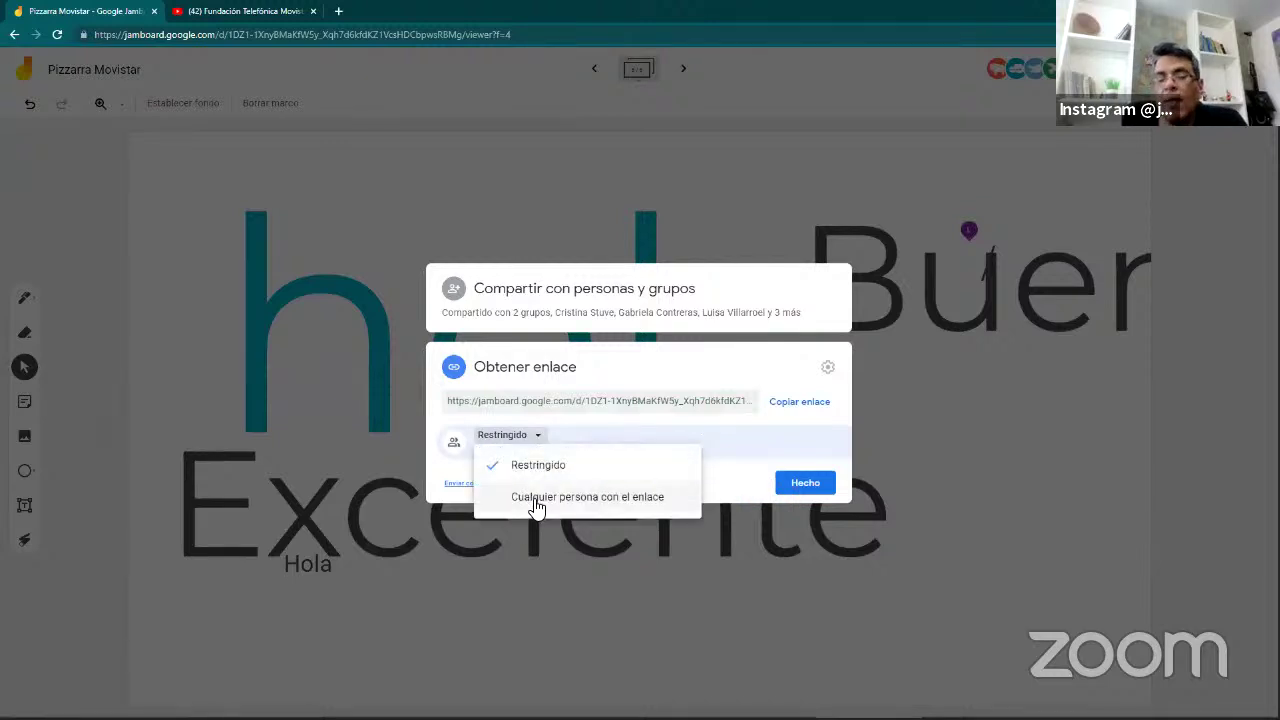
left_click(535, 506)
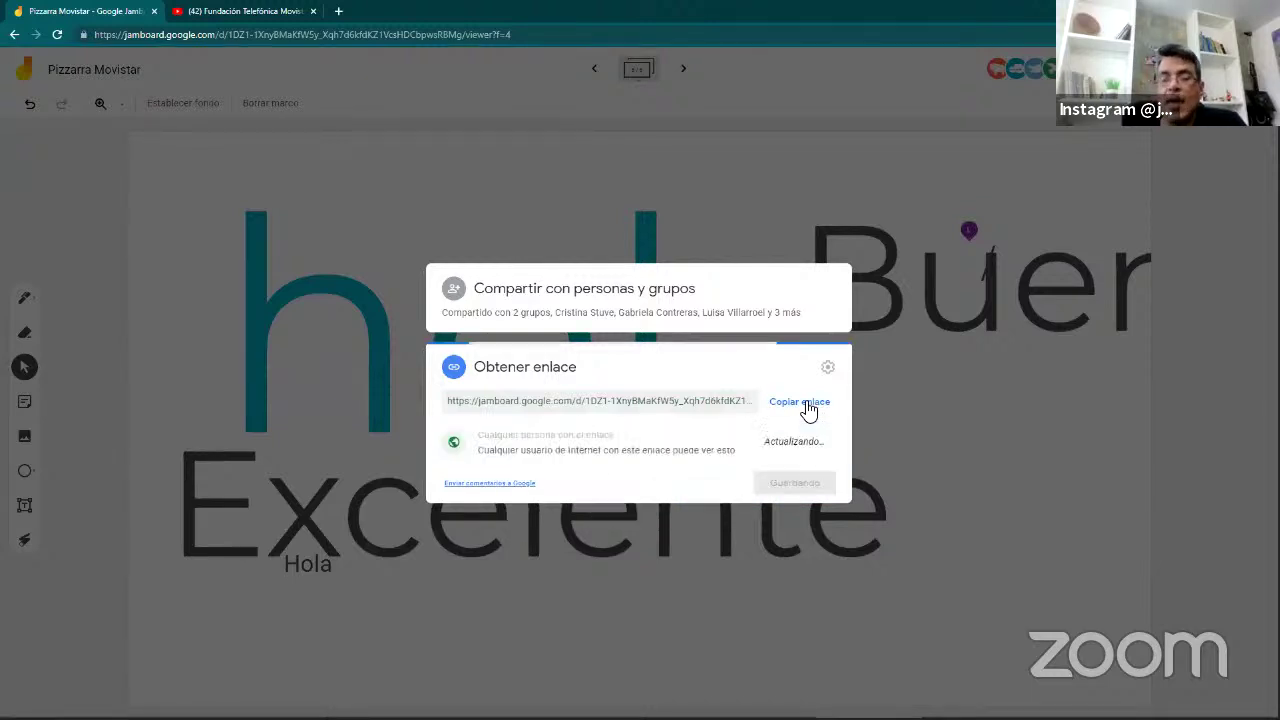
left_click(800, 405)
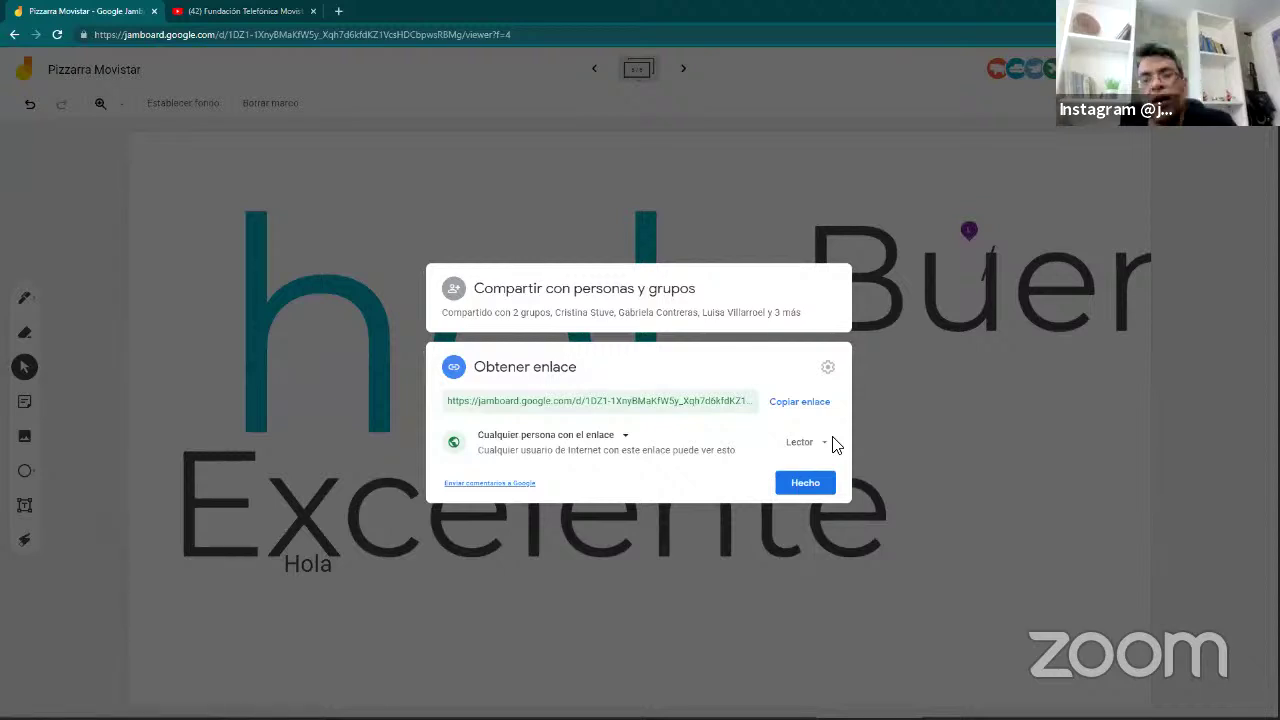
left_click(362, 178)
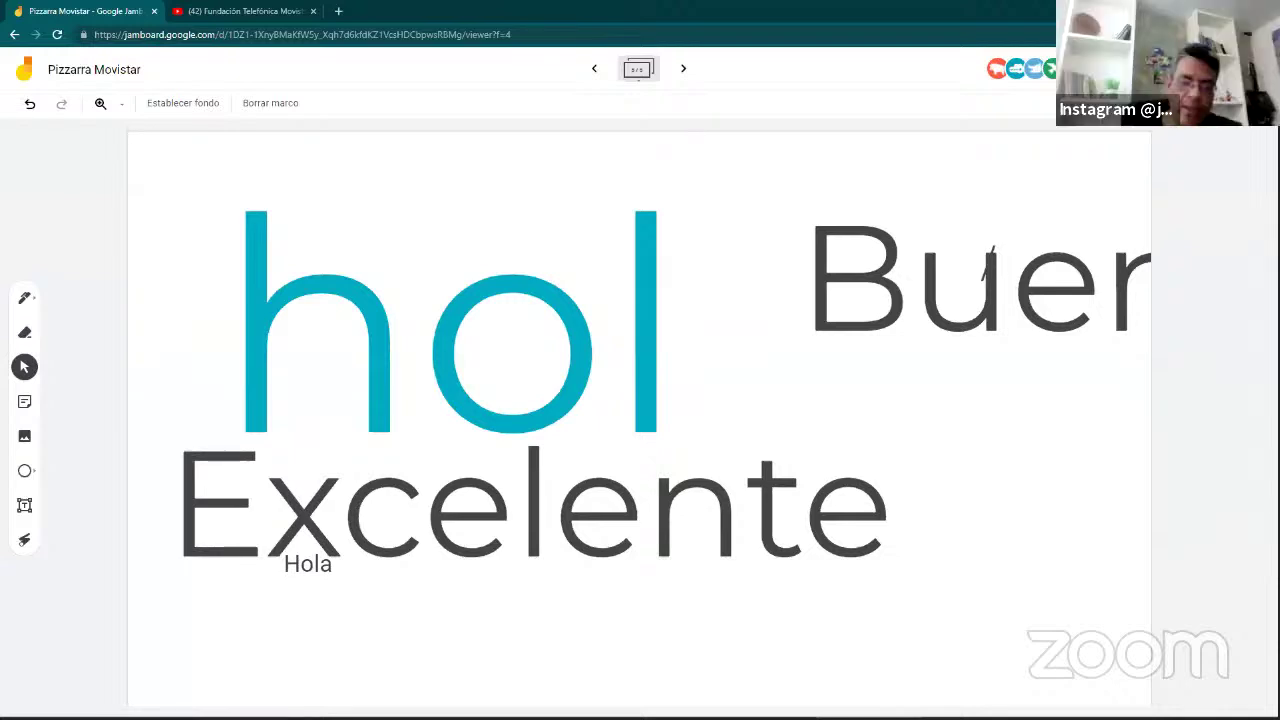
Open the presenter's Instagram profile page in a new browser tab
left_click(339, 12)
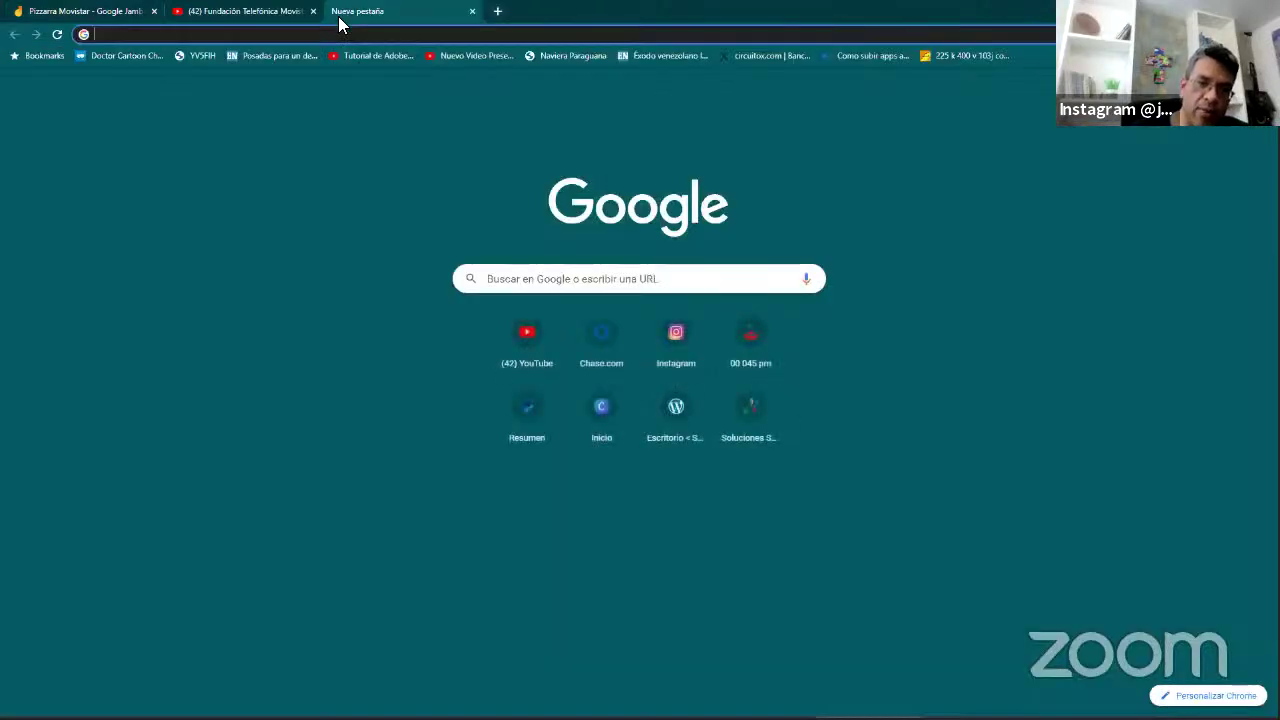
type("instagram.com")
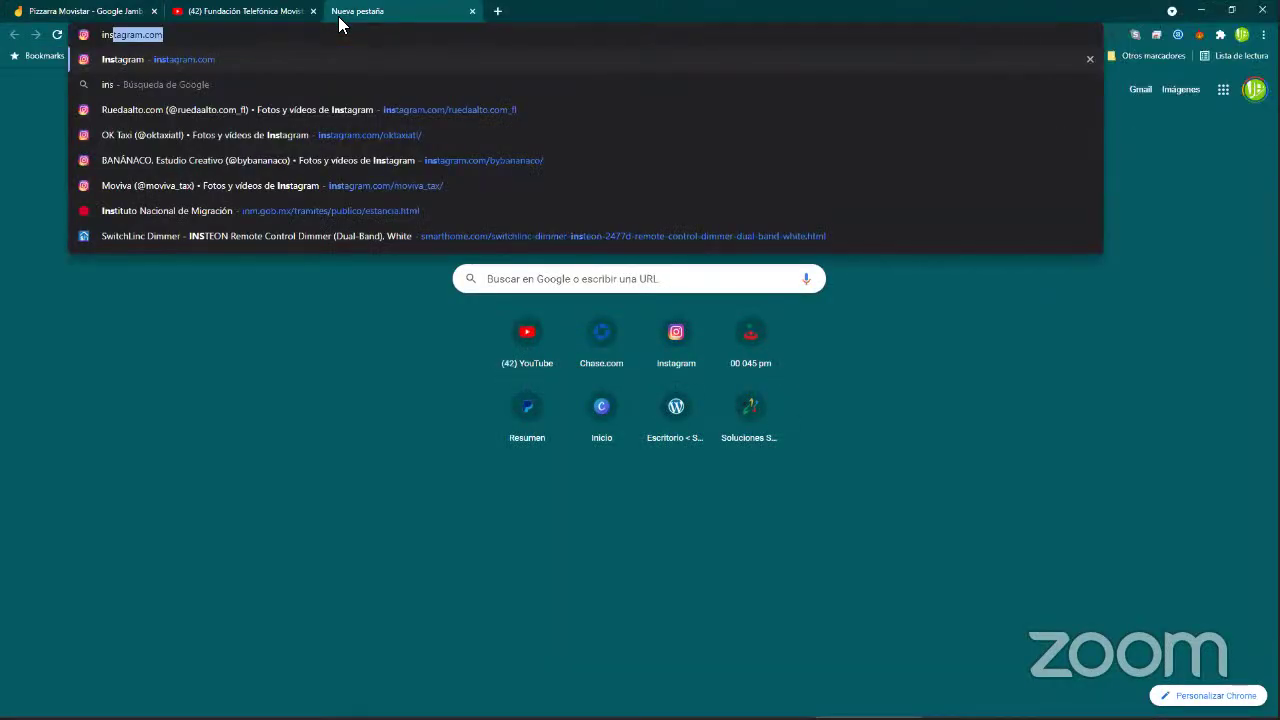
key("ctrl+a")
type("https://www.instagram.com/juniorhabla")
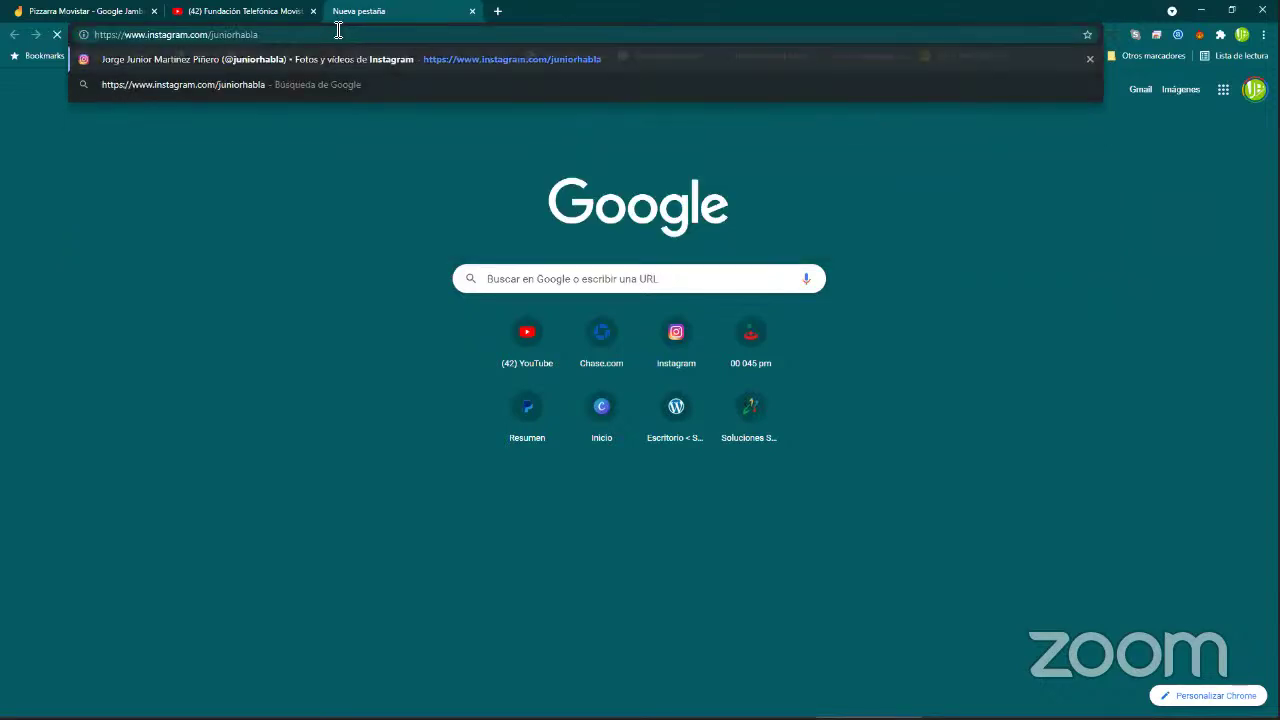
key("Return")
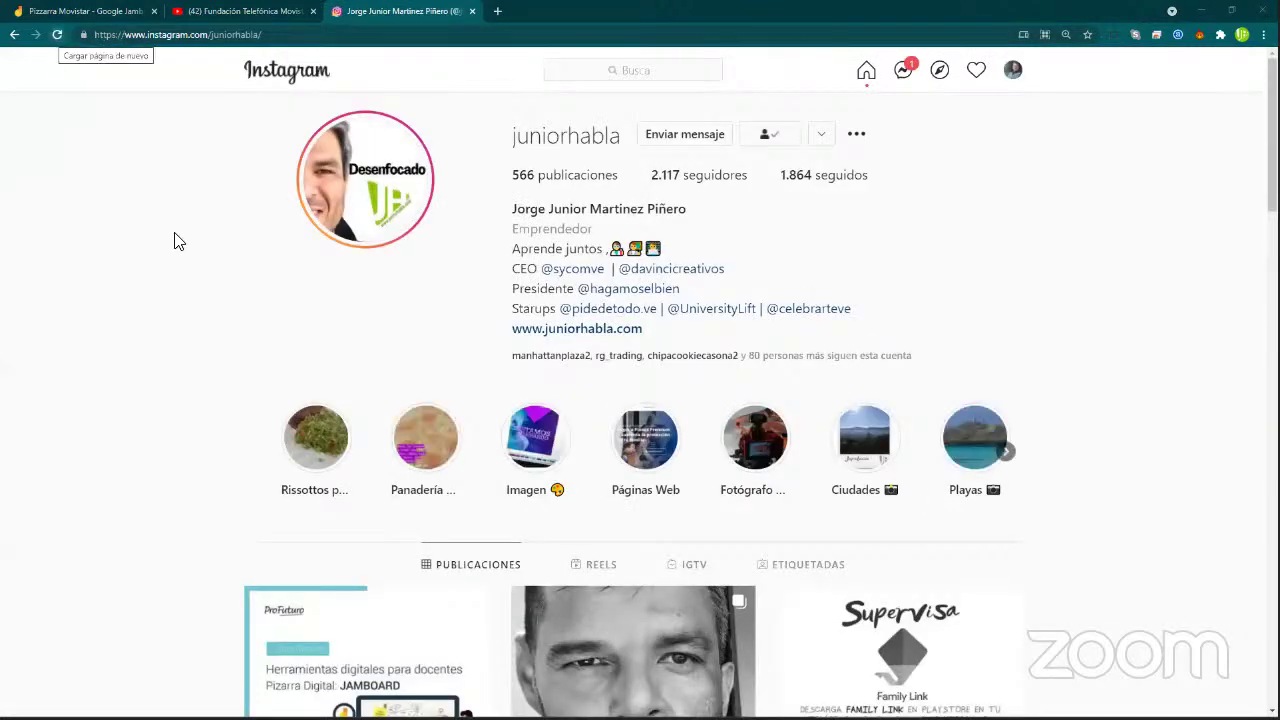
Browse the posts on the Instagram profile, and close its tab to return to the jam
scroll(186, 337, "down", 2)
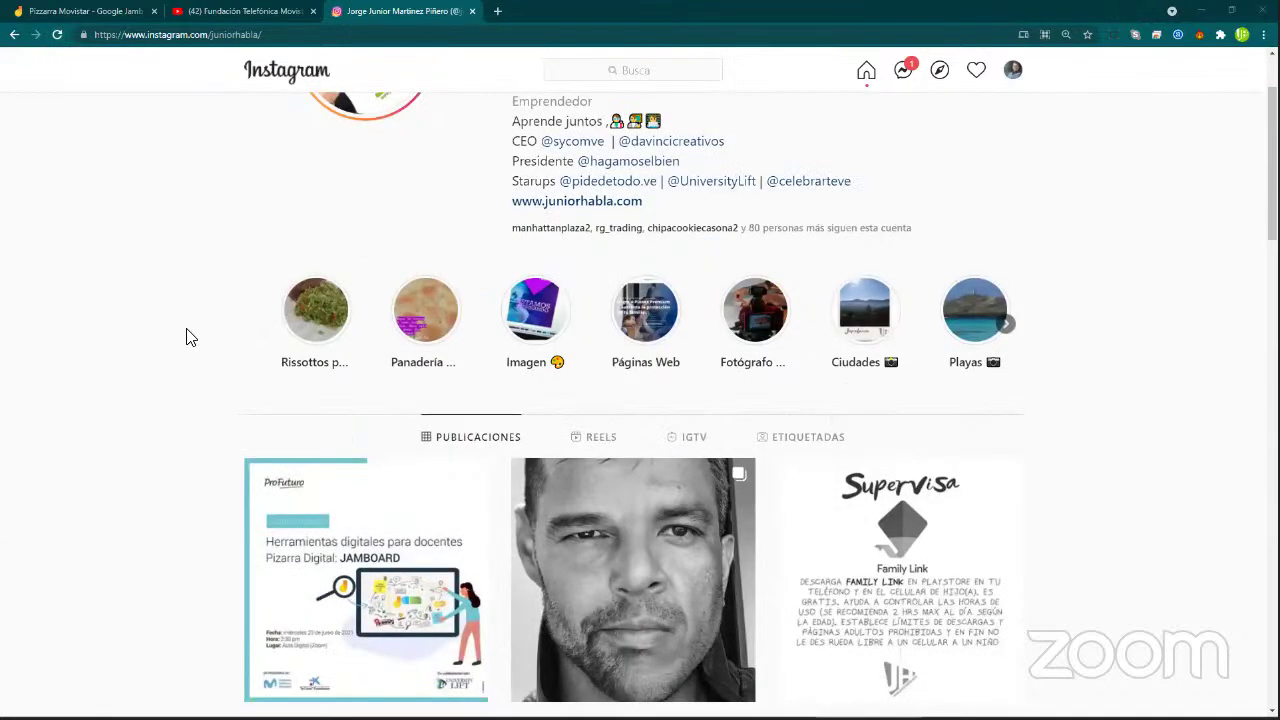
scroll(186, 337, "down", 5)
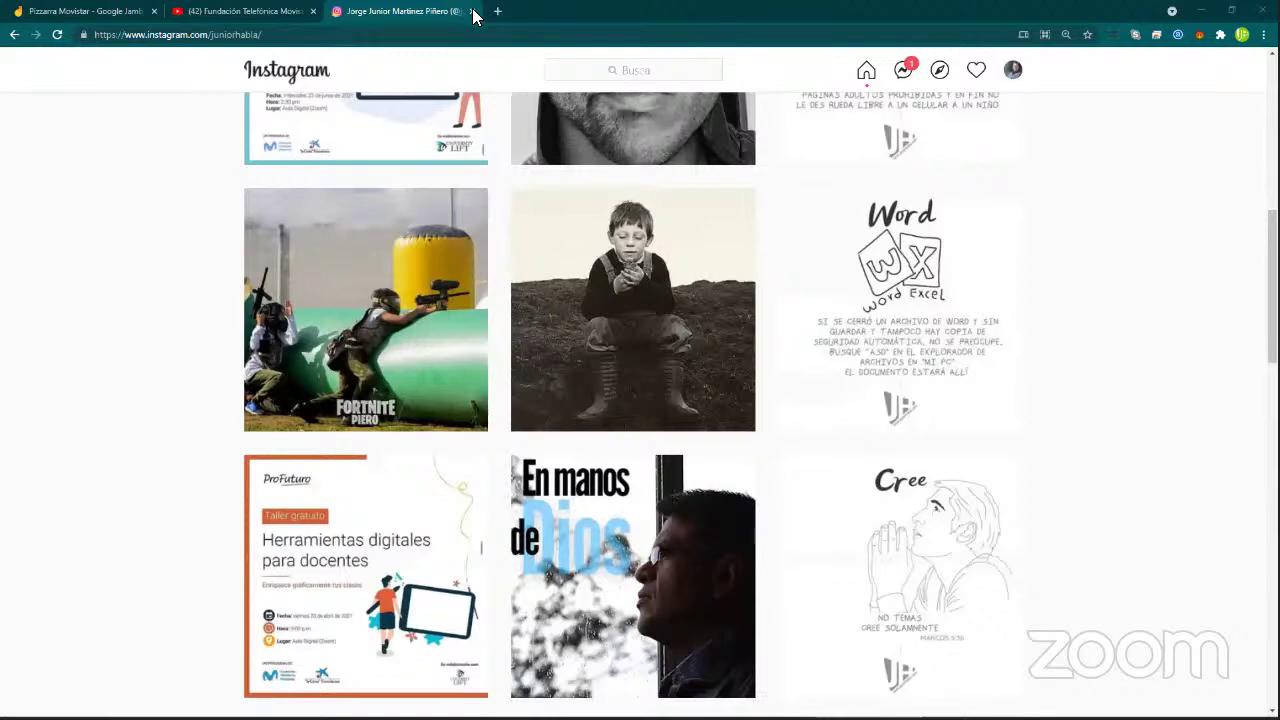
scroll(285, 290, "down", 1)
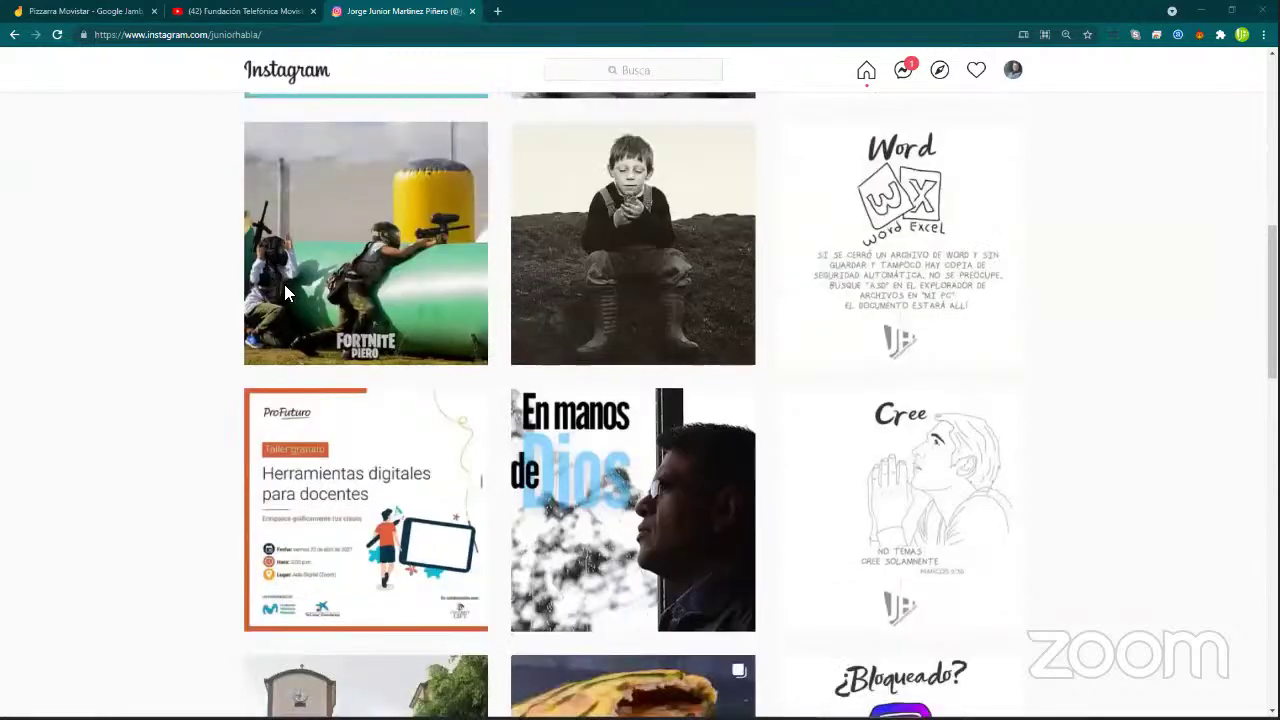
key("ctrl+w")
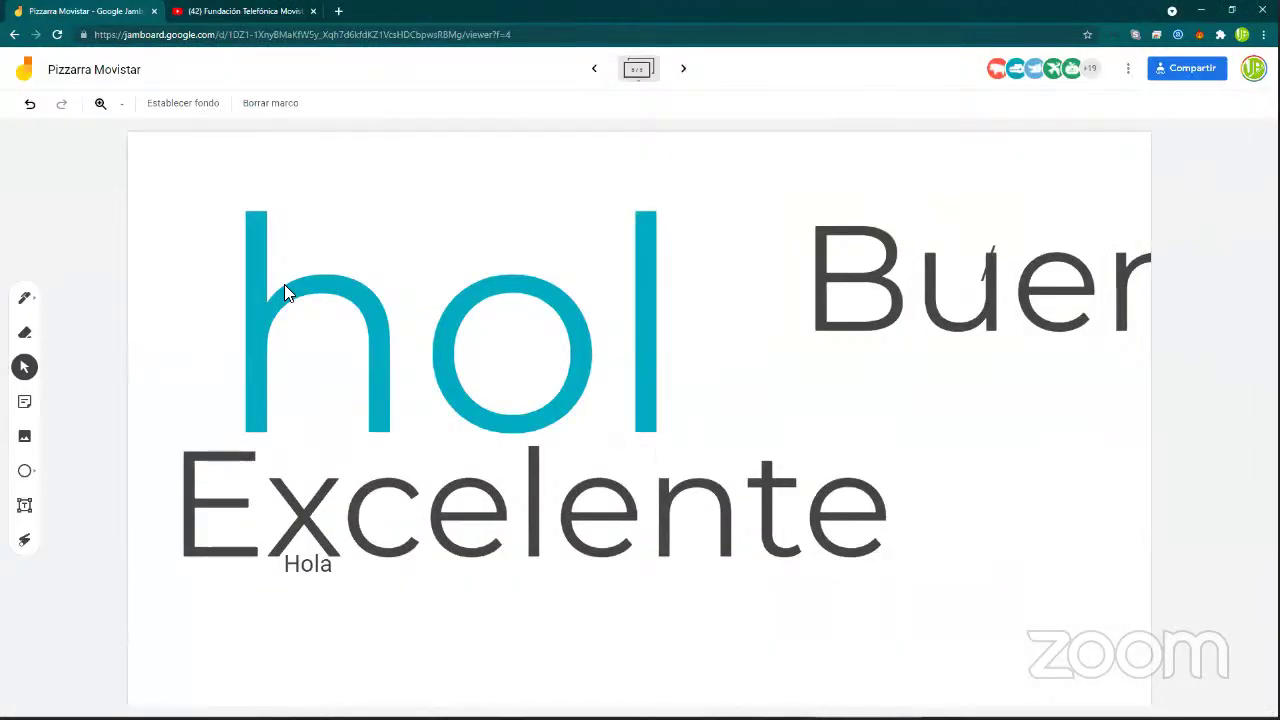